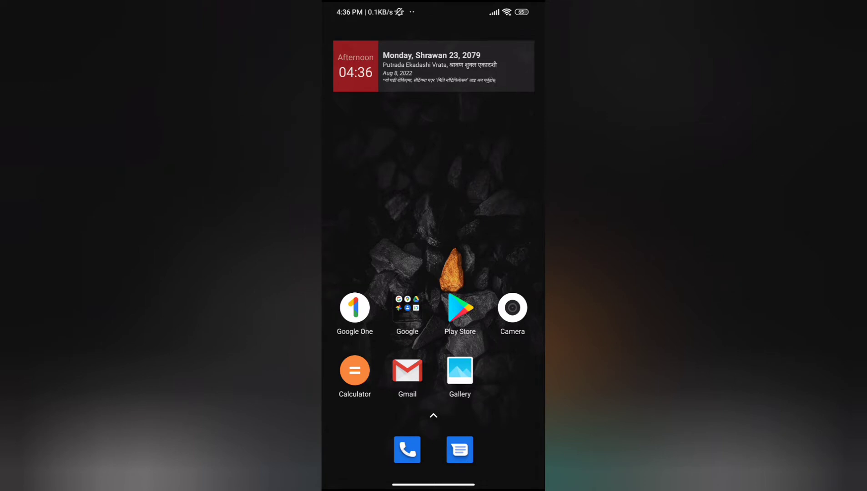
# Step: Search the Play Store for 'instagram' to confirm its listing shows Open rather than Update
pyautogui.click(460, 308)
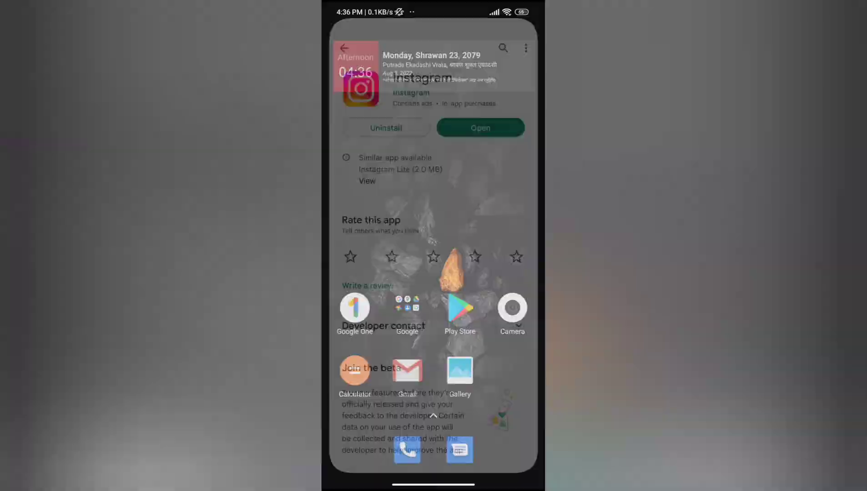
pyautogui.click(509, 33)
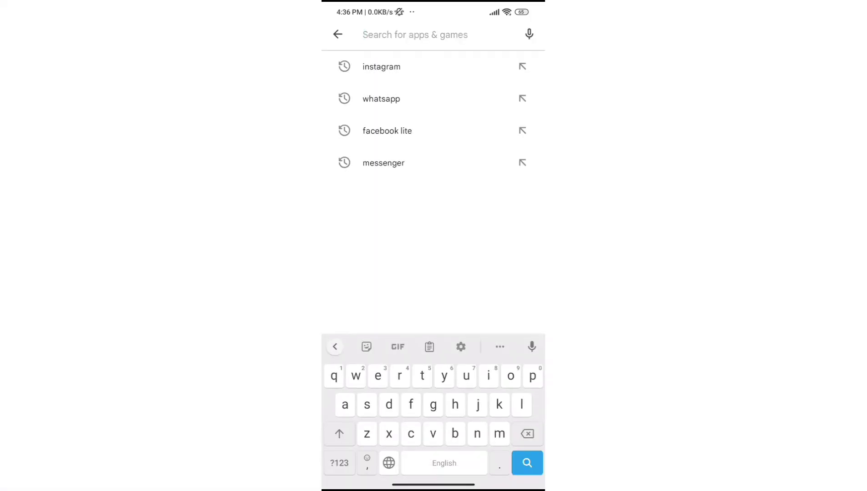
pyautogui.click(393, 66)
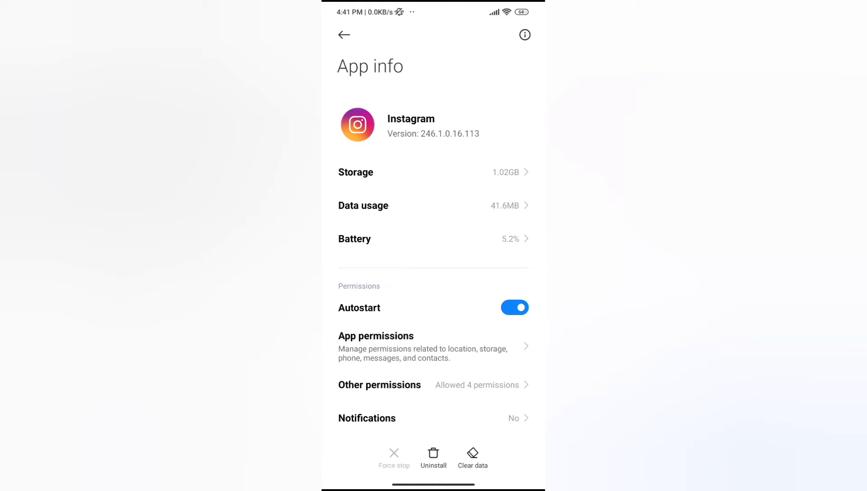
# Step: Cancel the Clear all data prompt, then clear only Instagram's cache and confirm with OK
pyautogui.click(472, 458)
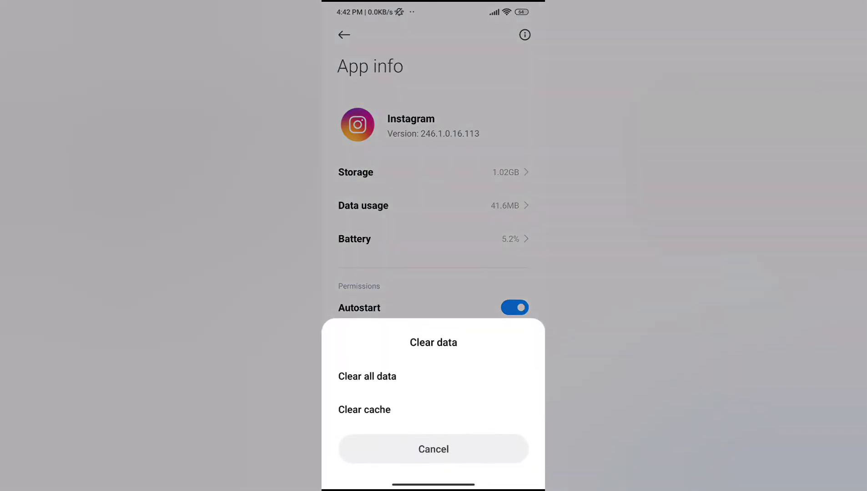
pyautogui.click(367, 376)
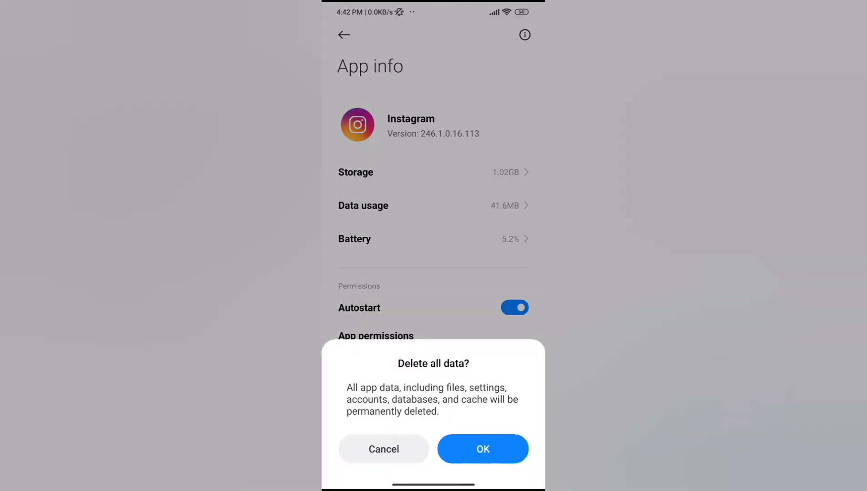
pyautogui.click(383, 449)
pyautogui.click(472, 458)
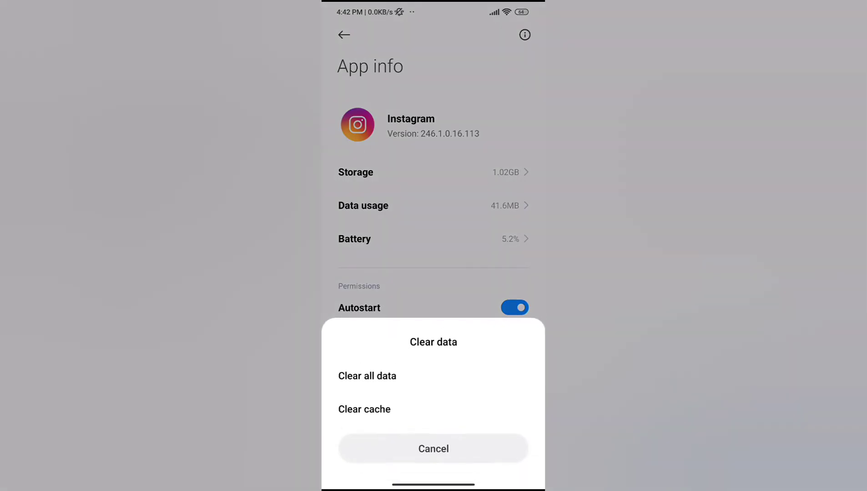
pyautogui.click(364, 409)
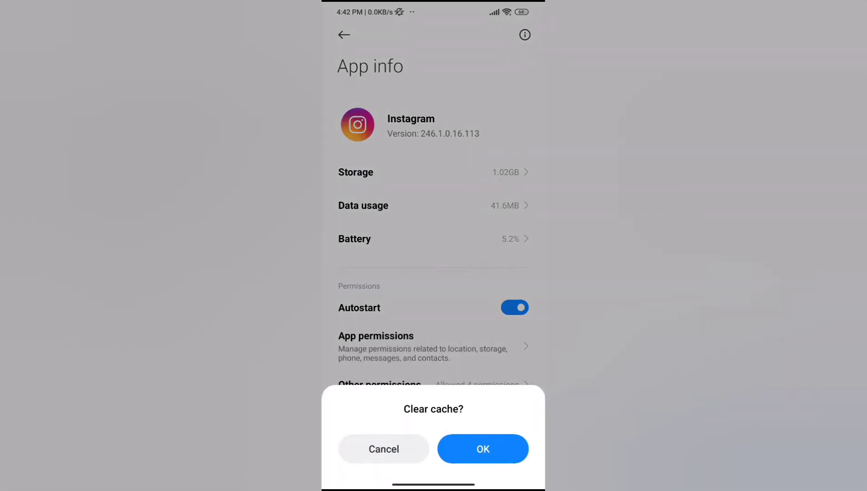
pyautogui.click(482, 449)
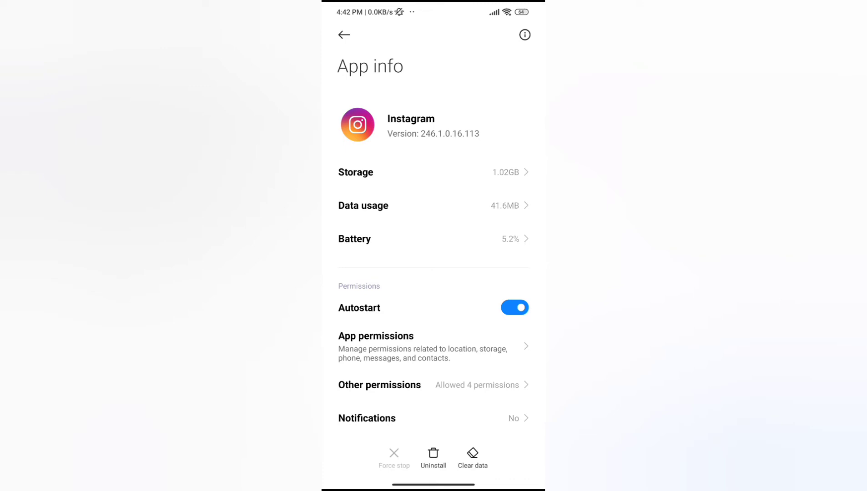
pyautogui.scroll(-1, 434, 271)
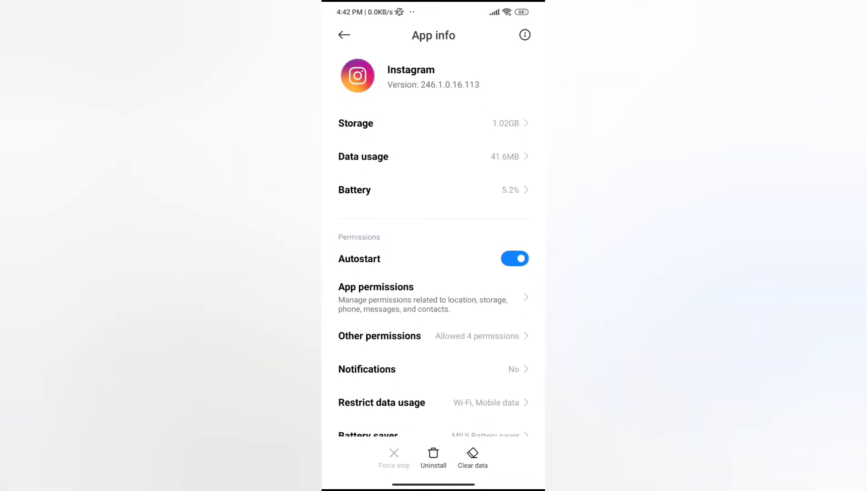
# Step: Keep Instagram's Camera on 'Allow only while using the app' and check its Microphone permission
pyautogui.click(406, 298)
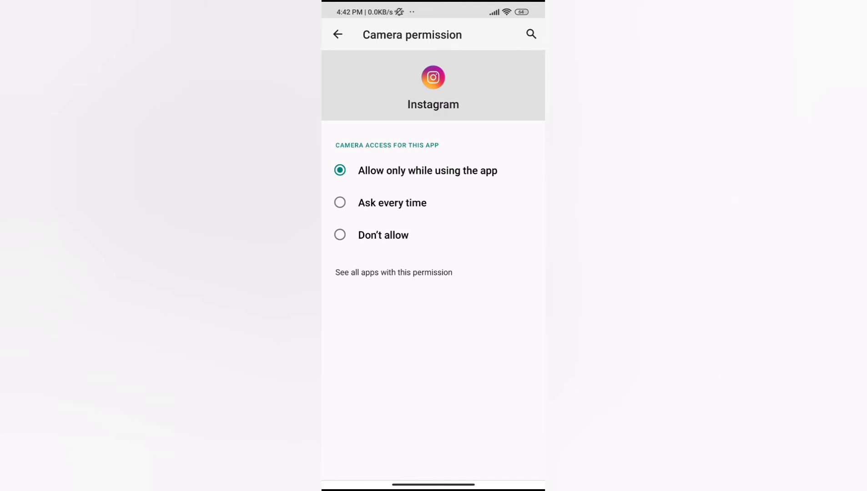
pyautogui.click(340, 170)
pyautogui.click(337, 34)
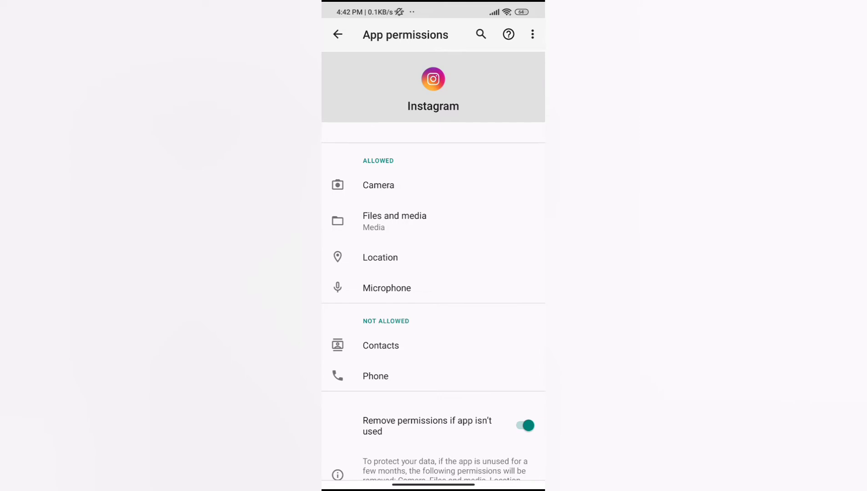
pyautogui.click(386, 288)
pyautogui.click(338, 34)
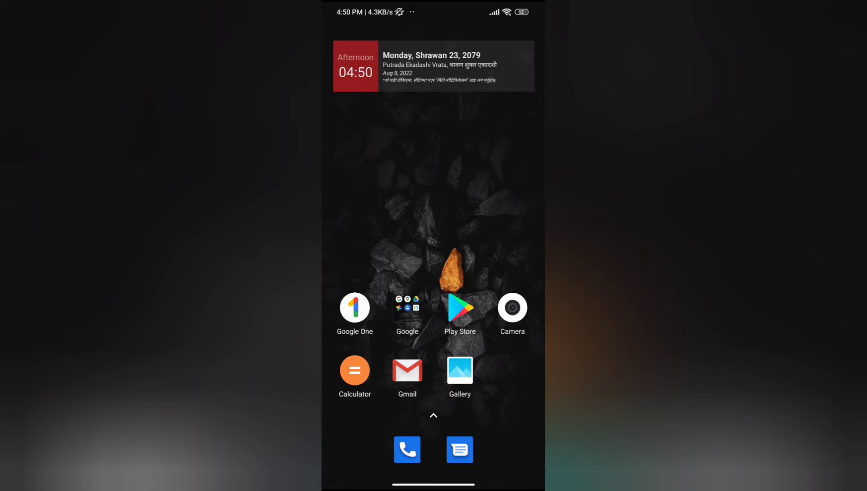
# Step: Launch Instagram from the app drawer and check its Live and Video notification settings
pyautogui.moveTo(433, 416); pyautogui.dragTo(433, 203)
pyautogui.click(355, 76)
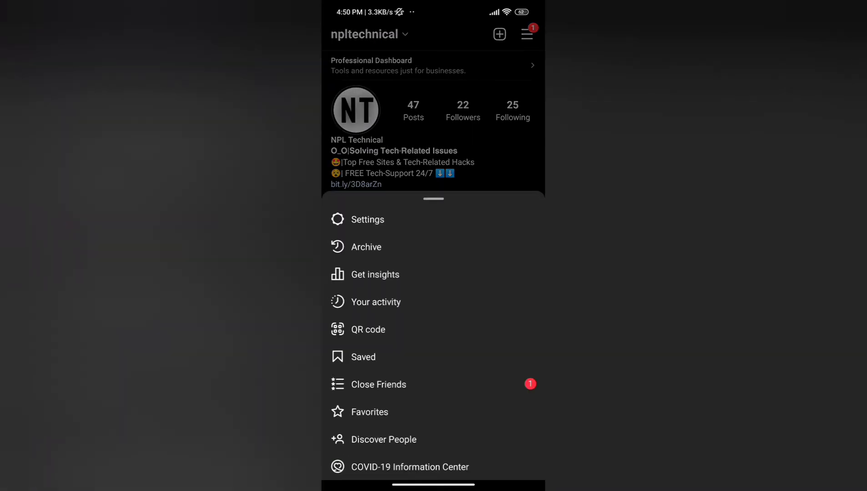
pyautogui.click(368, 219)
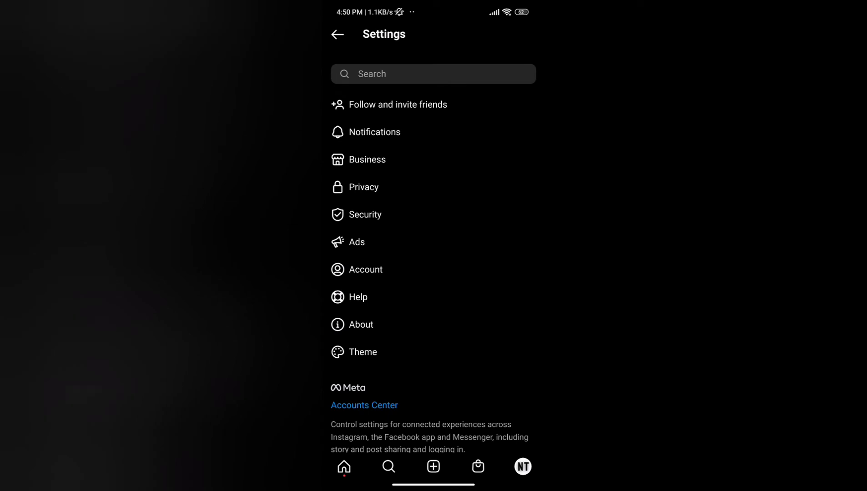
pyautogui.click(375, 132)
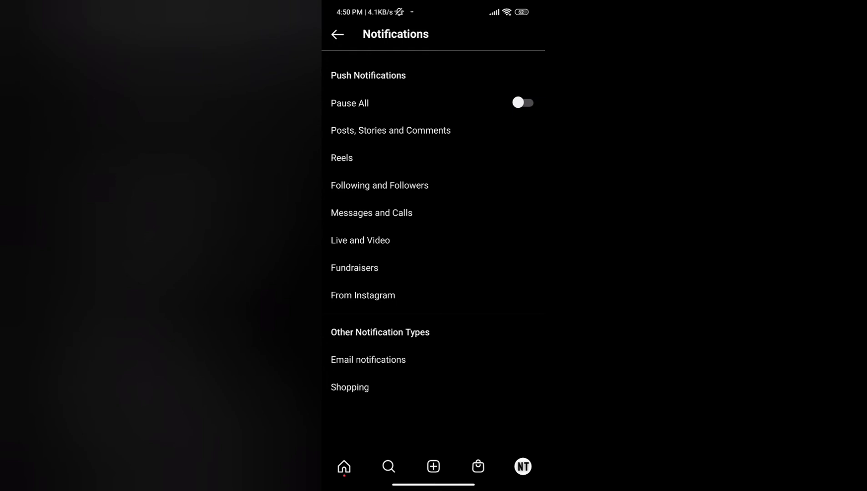
pyautogui.click(360, 240)
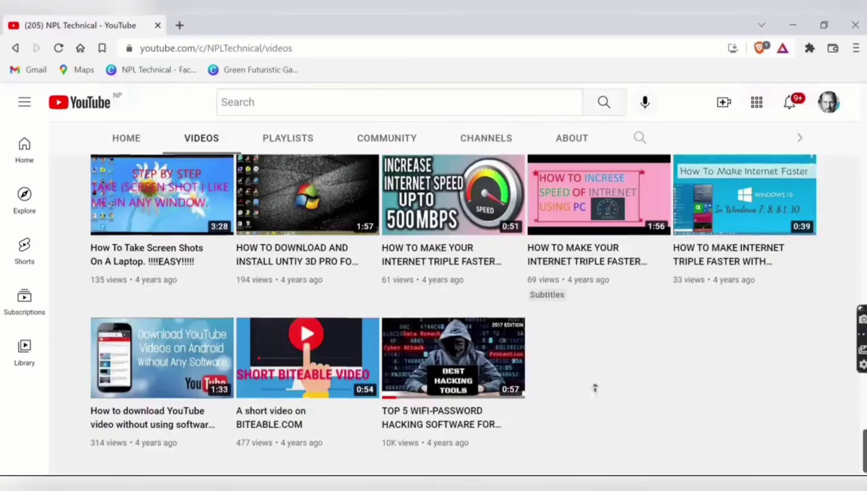
pyautogui.scroll(3, 590, 369)
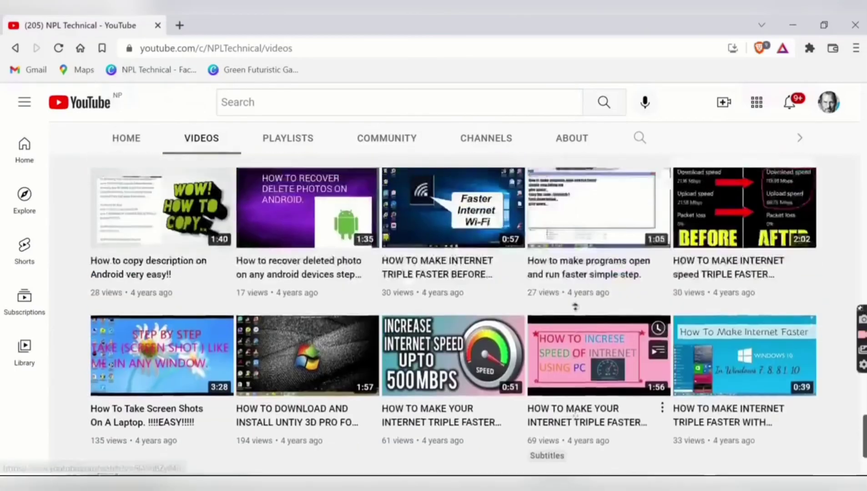
pyautogui.scroll(5, 575, 307)
pyautogui.scroll(5, 578, 312)
pyautogui.scroll(5, 580, 317)
pyautogui.scroll(5, 585, 326)
pyautogui.scroll(5, 584, 326)
pyautogui.scroll(5, 582, 311)
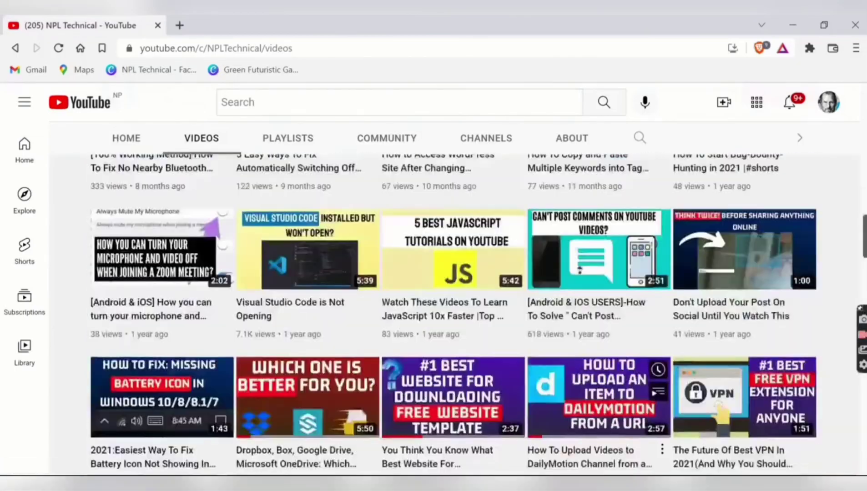
pyautogui.scroll(5, 582, 291)
pyautogui.scroll(5, 579, 269)
# Step: Subscribe to NPL Technical and set its bell notifications to All
pyautogui.click(749, 301)
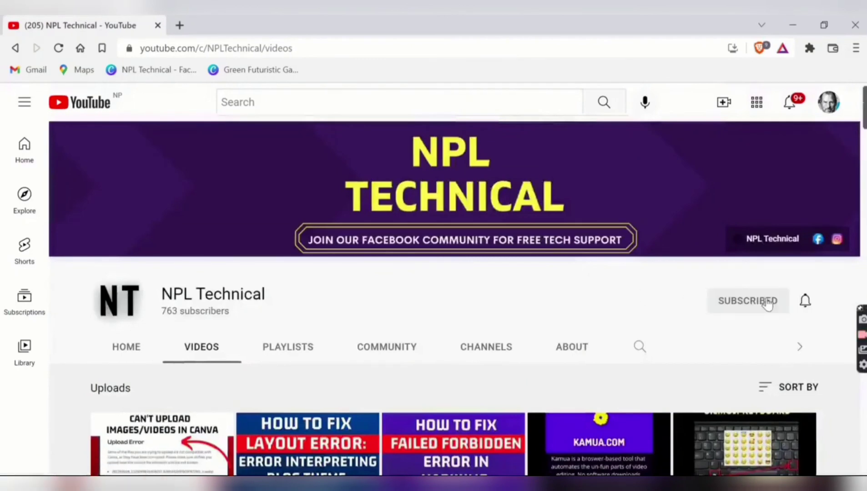
pyautogui.click(805, 302)
pyautogui.click(751, 334)
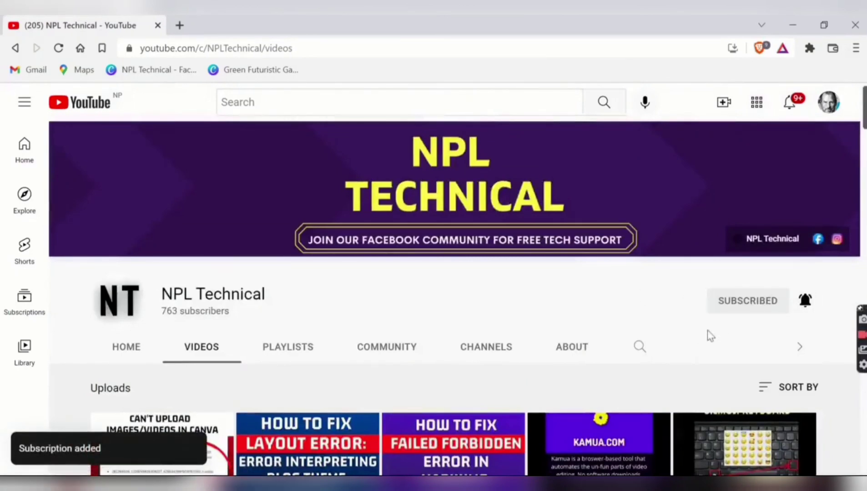